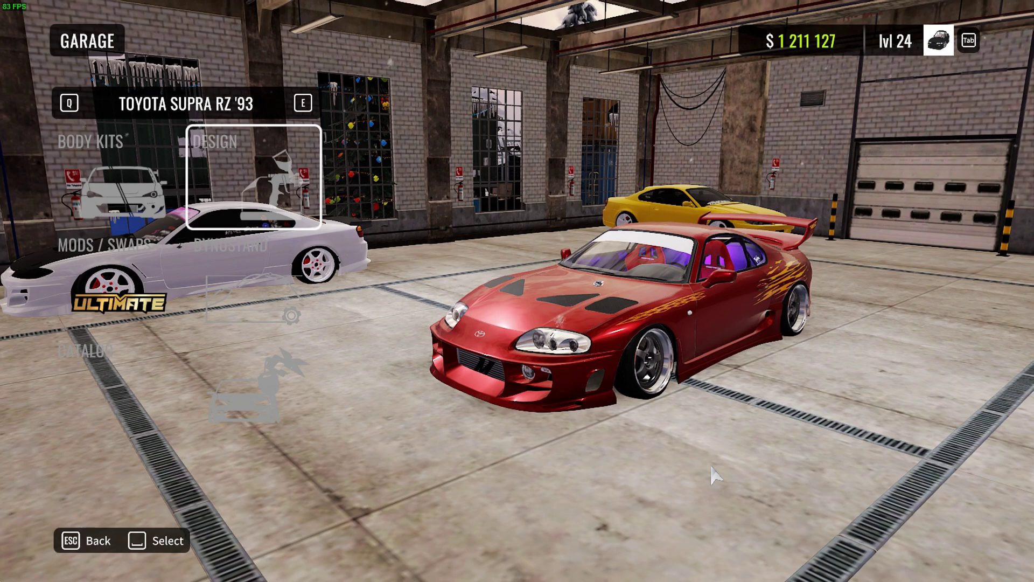
Start a new vinyl design for the Supra from Design > Vinyls.
key(space)
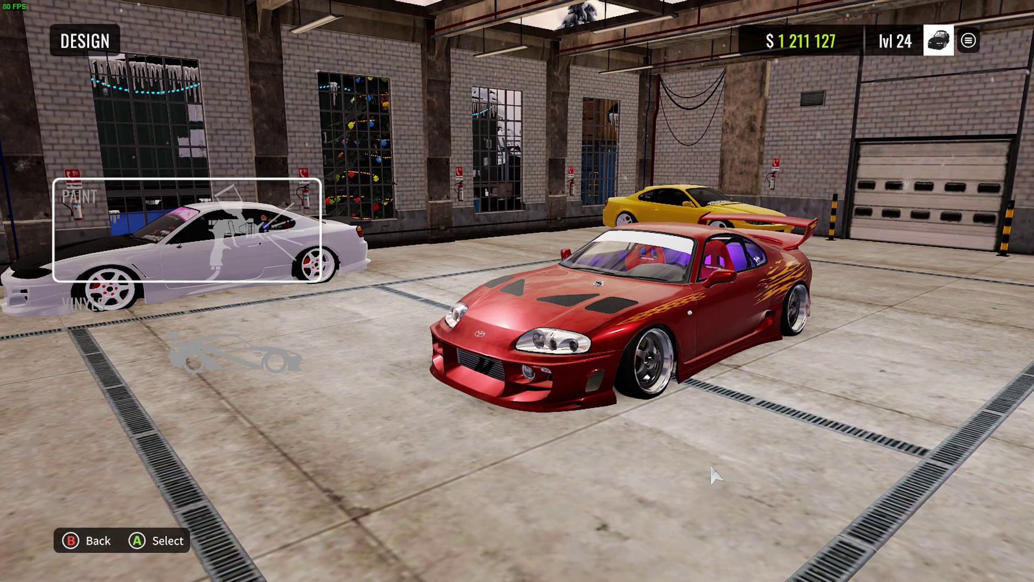
key(Down)
key(space)
key(space)
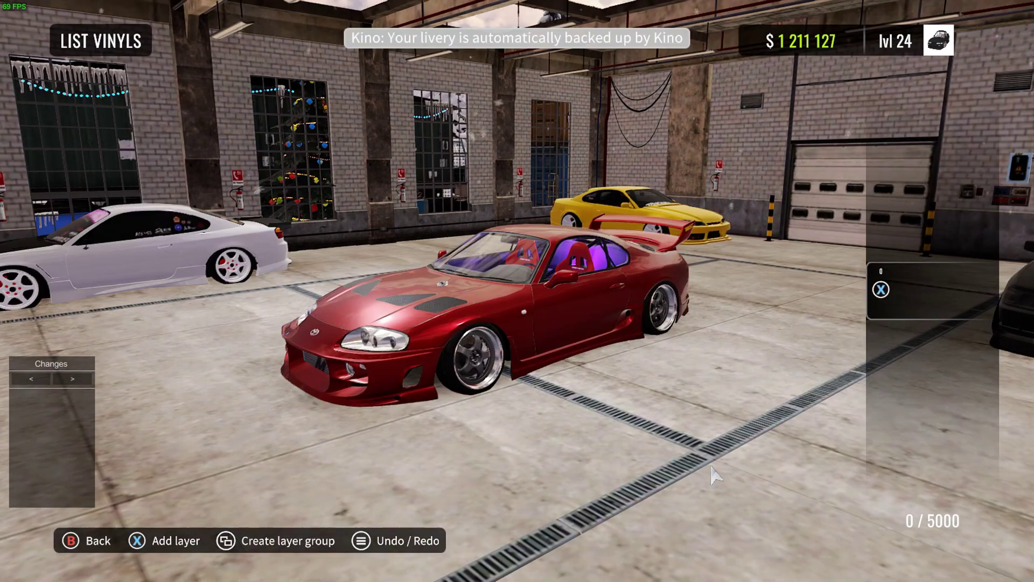
key(x)
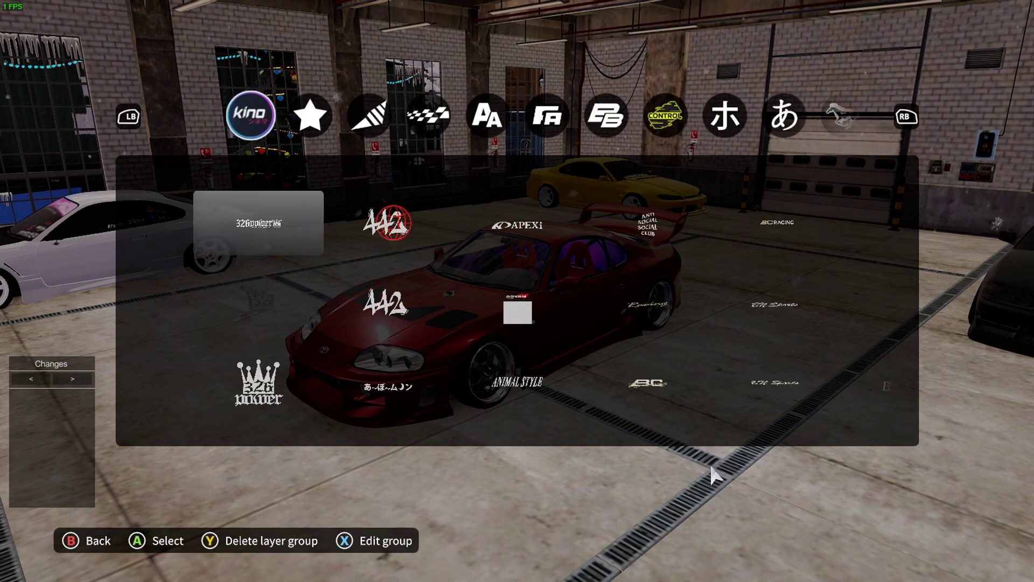
Add a white square decal from the shapes category and enlarge it across the car.
key(e)
key(Right)
key(Right)
key(Right)
key(Right)
key(Right)
key(Right)
key(Right)
key(Right)
key(Right)
key(Right)
key(Right)
key(Right)
key(Right)
key(Right)
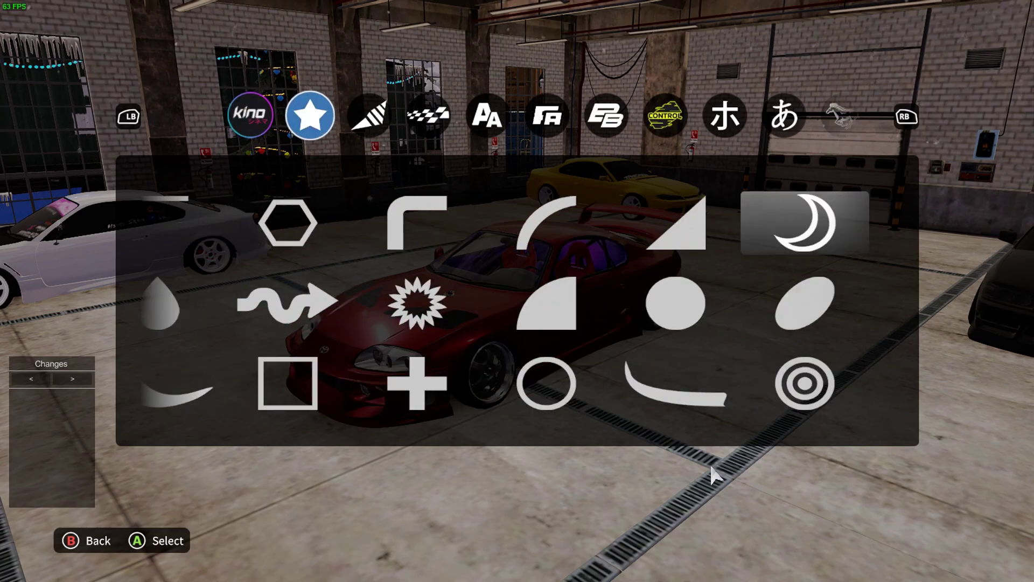
key(Up)
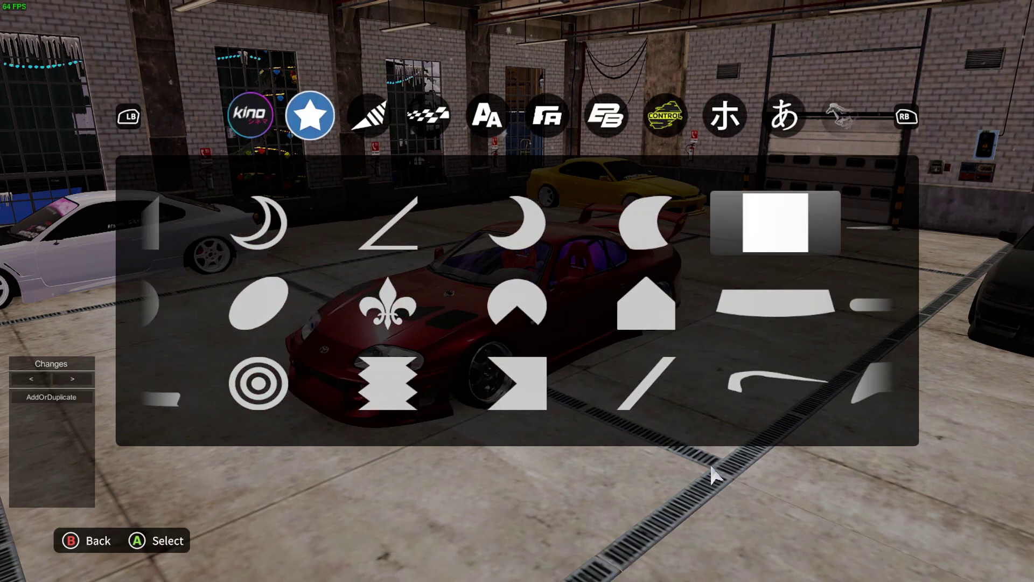
key(space)
key(Up)
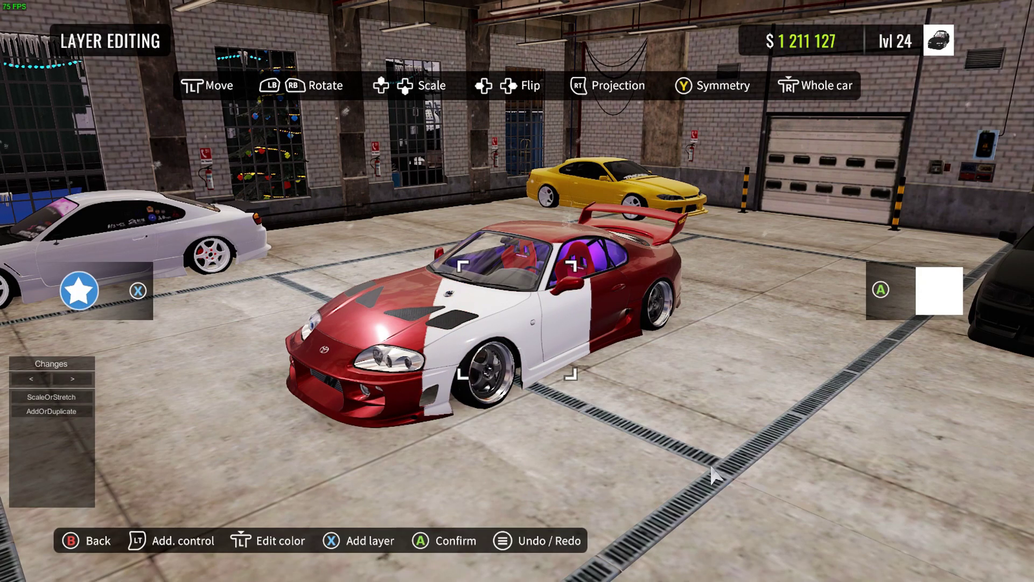
Scale the square to cover the car, mirror it with Symmetry, and duplicate it as a second layer.
key(Up)
key(Up)
key(Up)
key(Up)
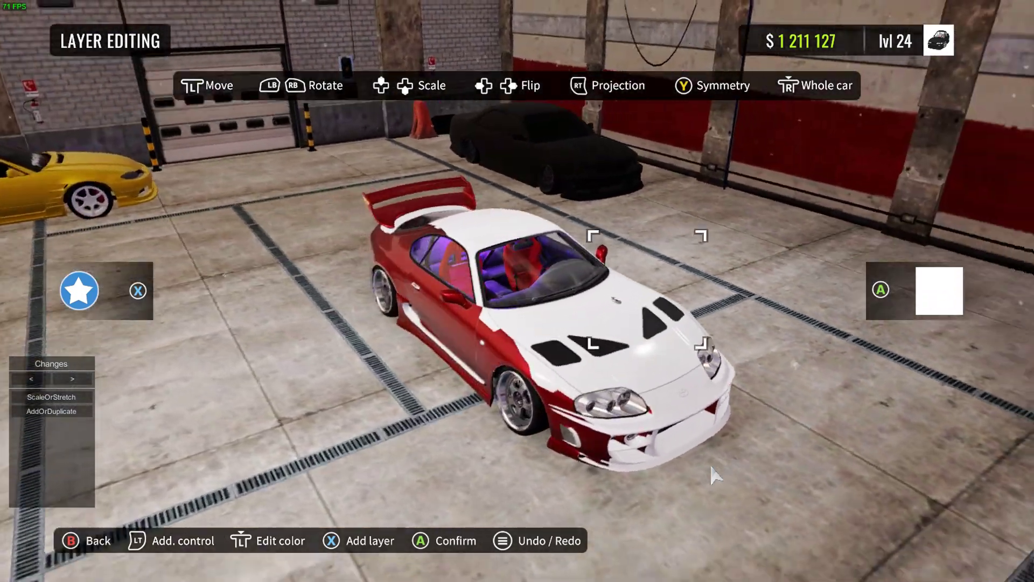
key(y)
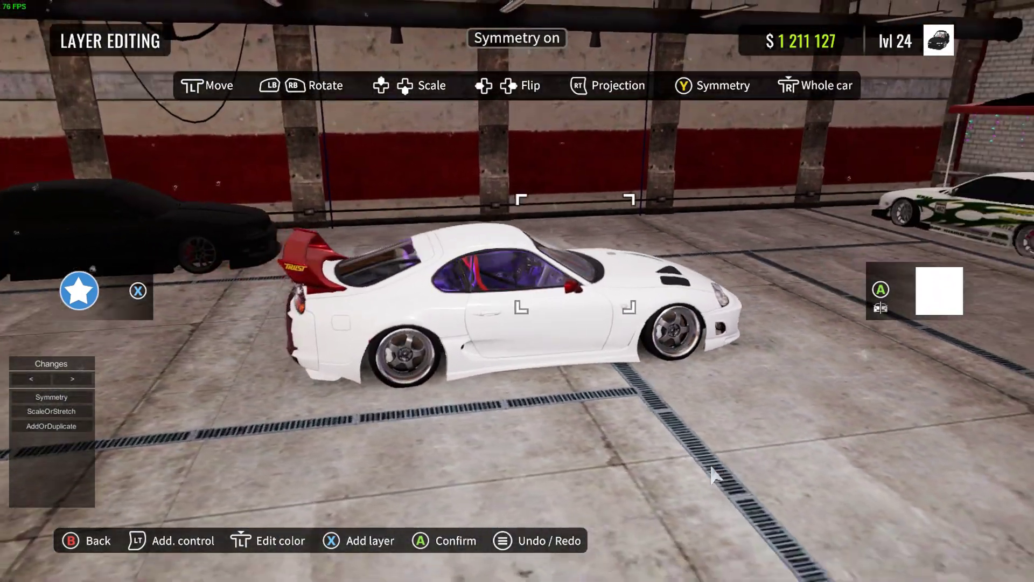
key(shift)
key(x)
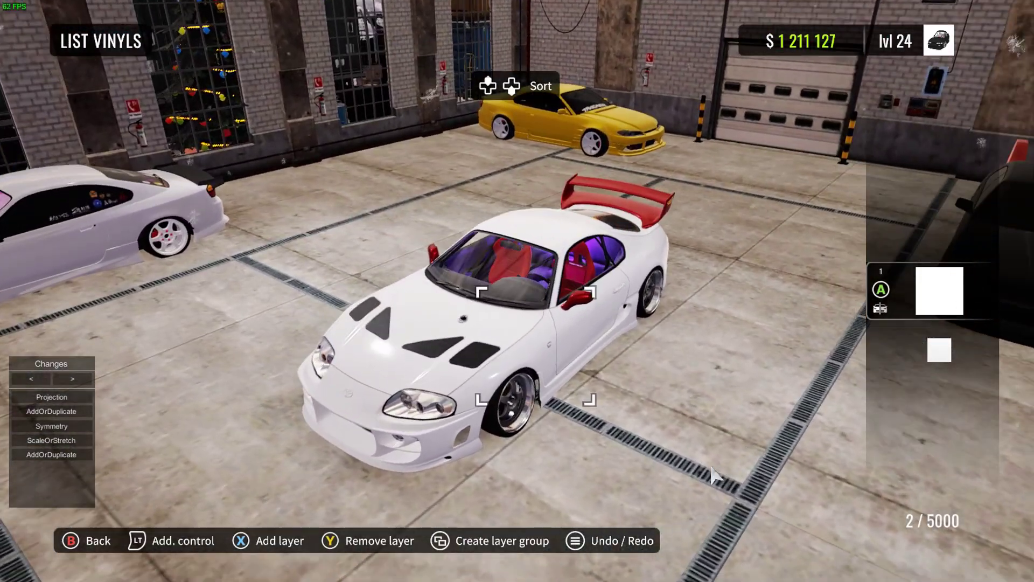
Duplicate the white sticker into a third layer set to Whole car, covering the windows.
key(Return)
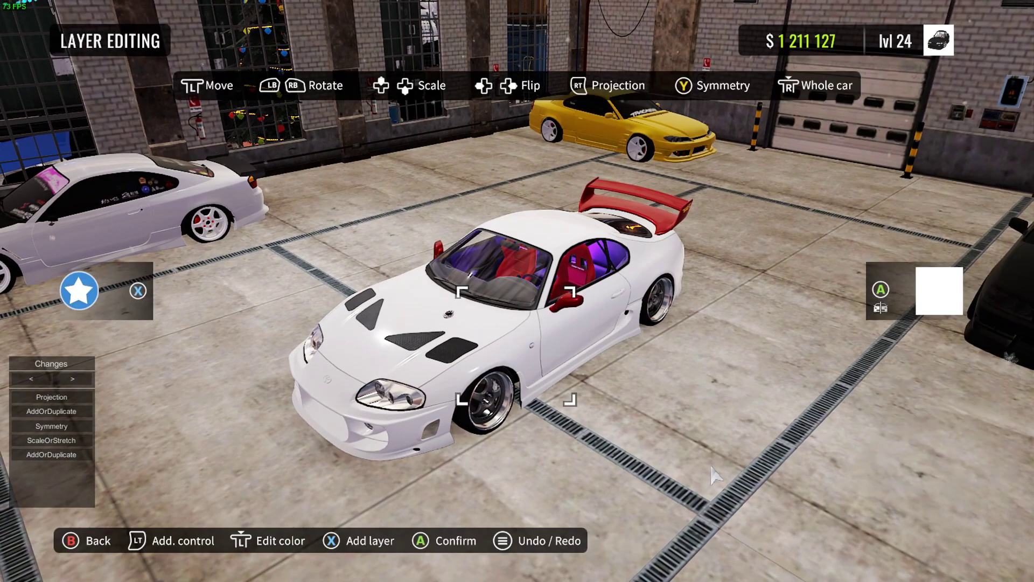
key(shift)
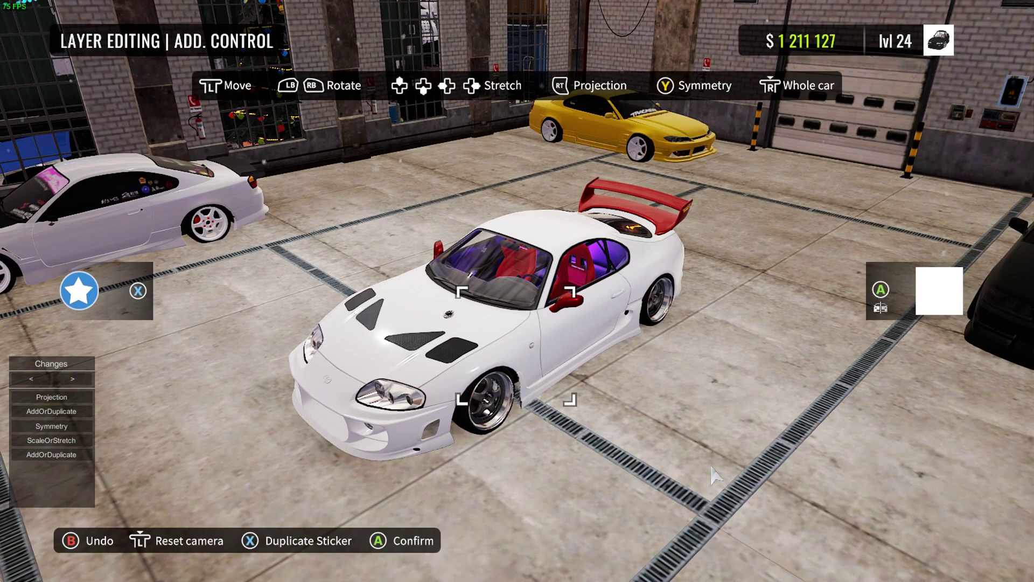
key(shift+x)
key(e)
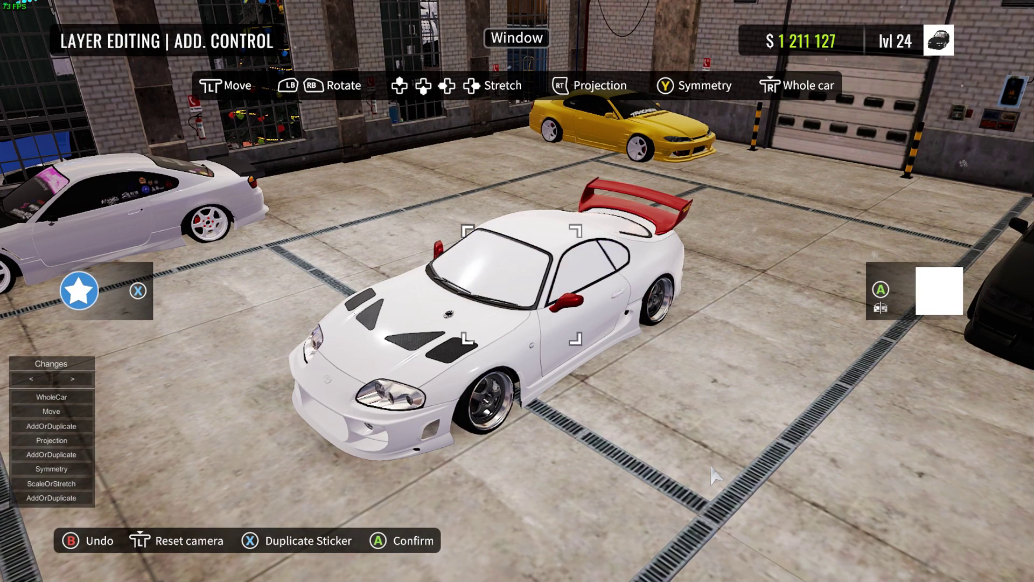
key(Return)
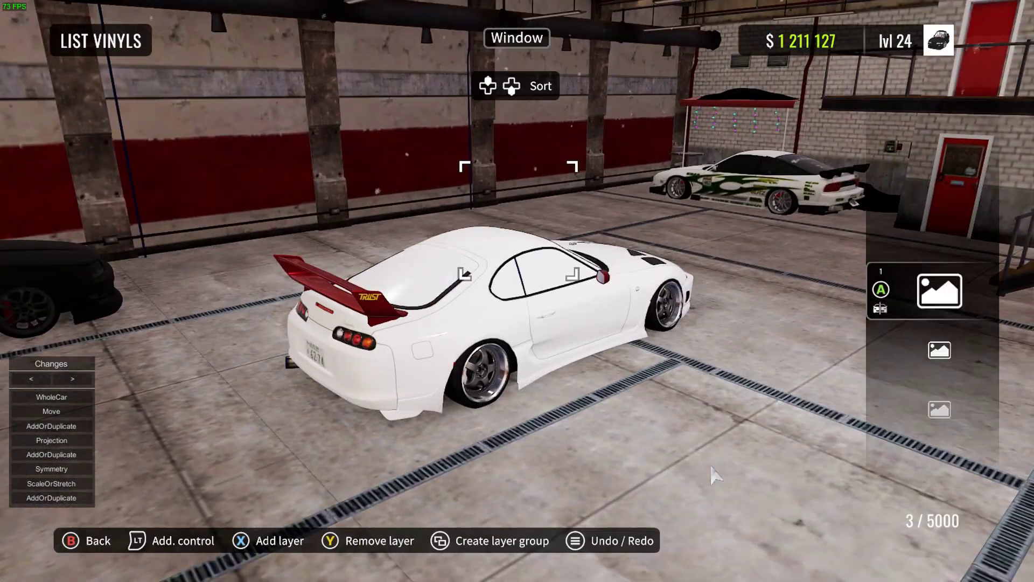
Save the vinyl design changes and return to the main menu.
key(Escape)
key(Return)
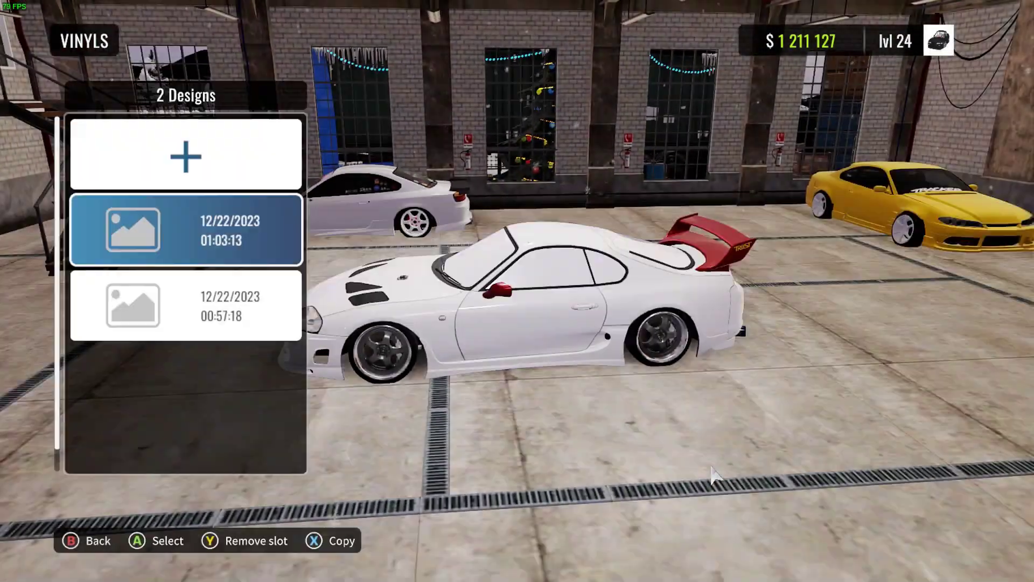
key(Escape)
key(Escape)
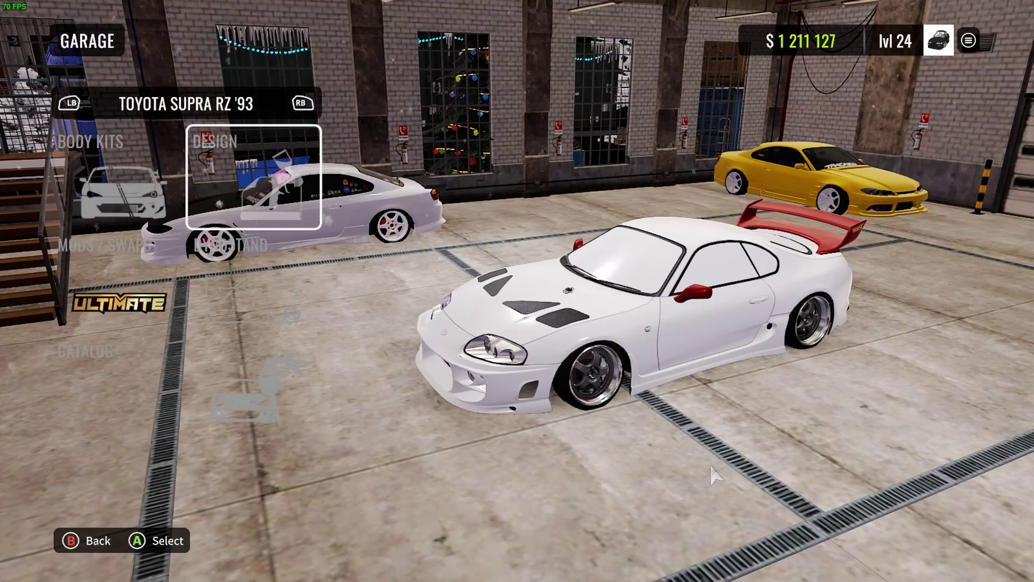
key(Escape)
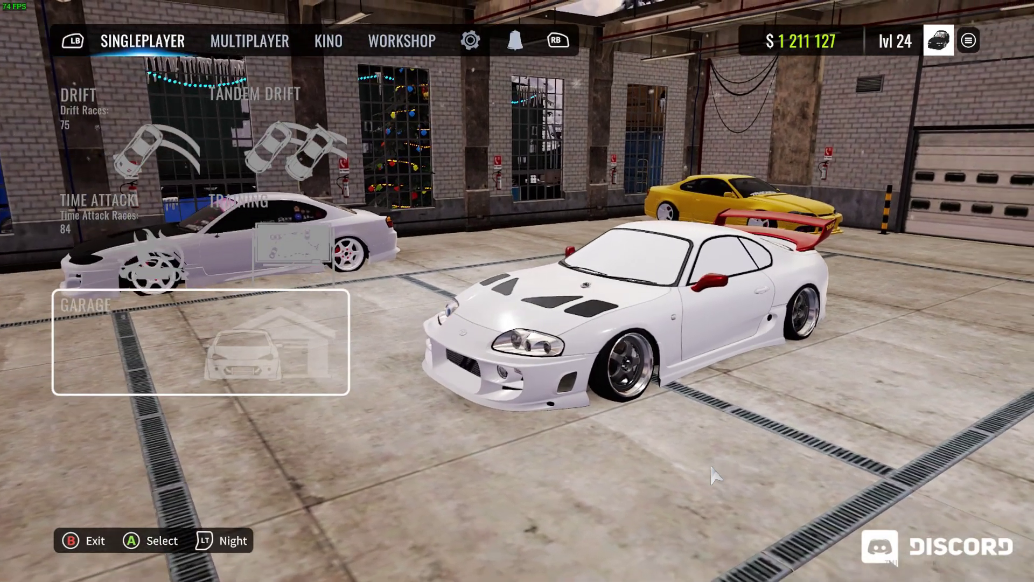
Dump the white Supra's livery to texture files with Kino's Tools > Car dumper > Dump livery.
key(F8)
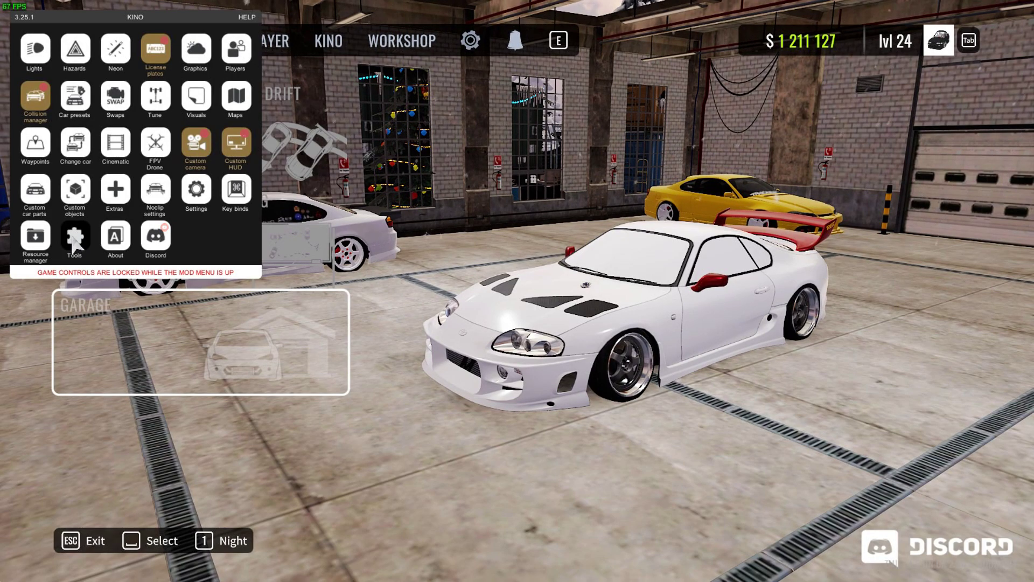
click(75, 242)
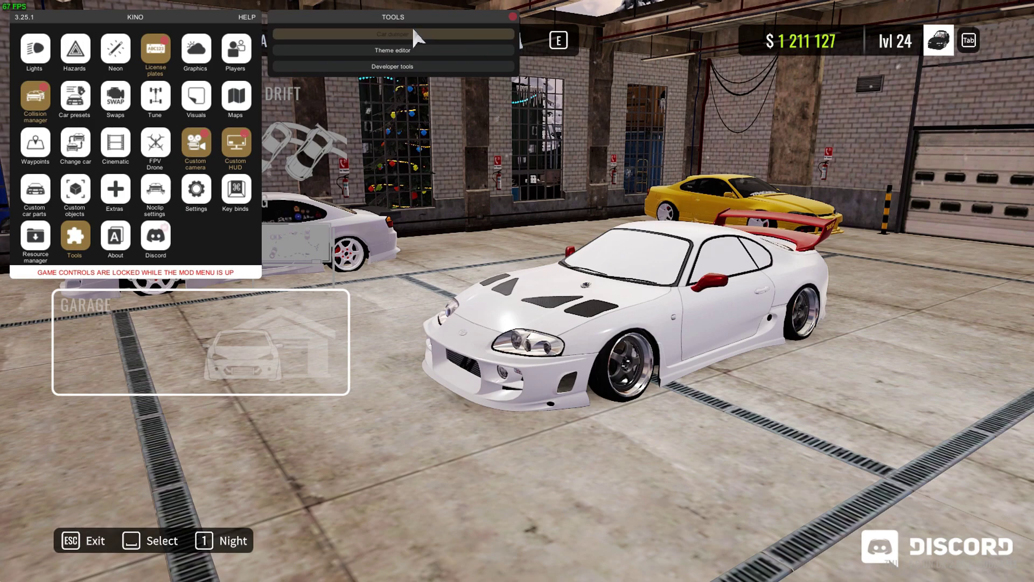
click(416, 33)
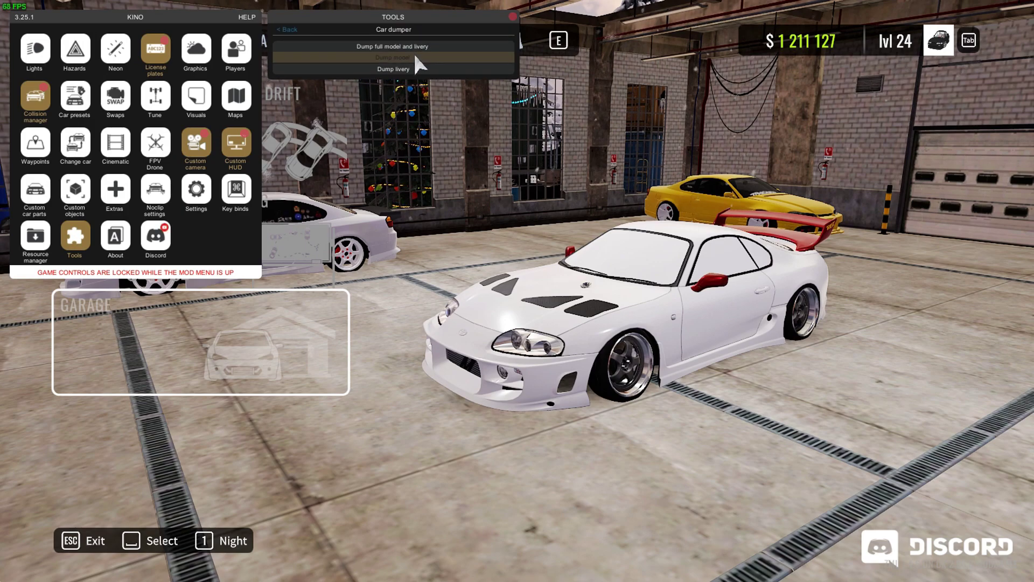
click(393, 69)
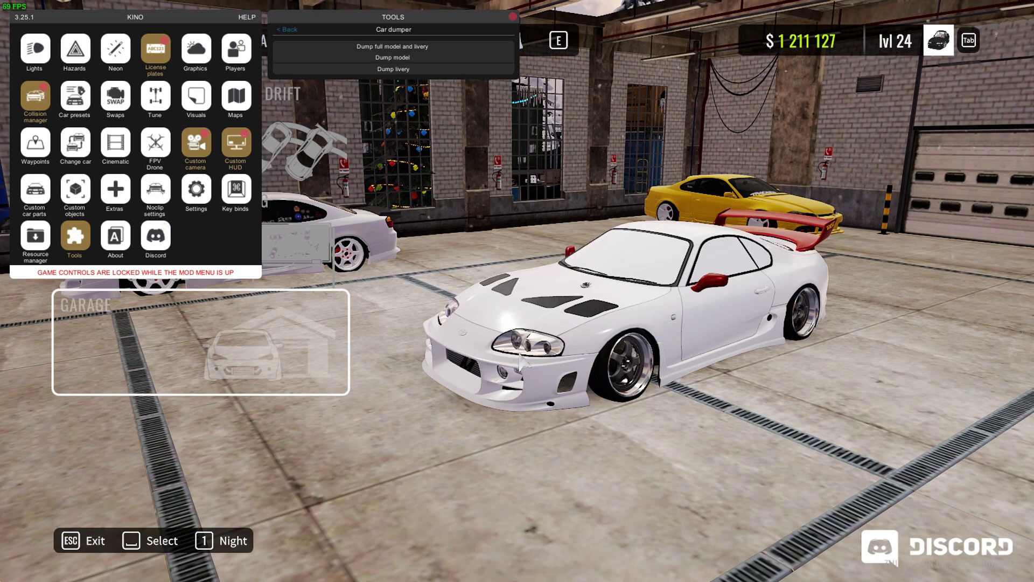
click(416, 69)
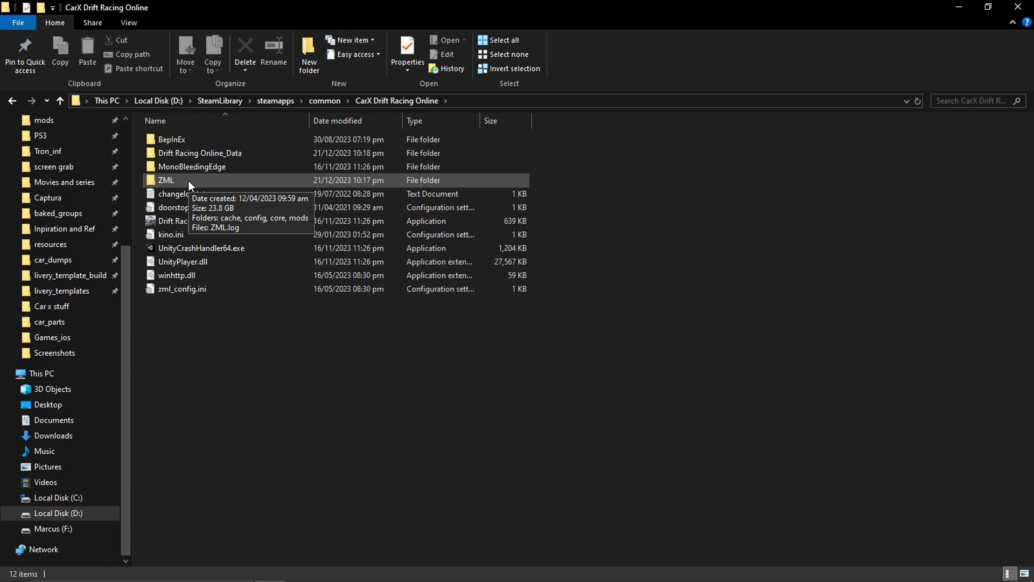
Browse ZML > mods > KN_Base > car_dumps and select the four supraRZ texture PNGs.
double_click(189, 179)
double_click(187, 178)
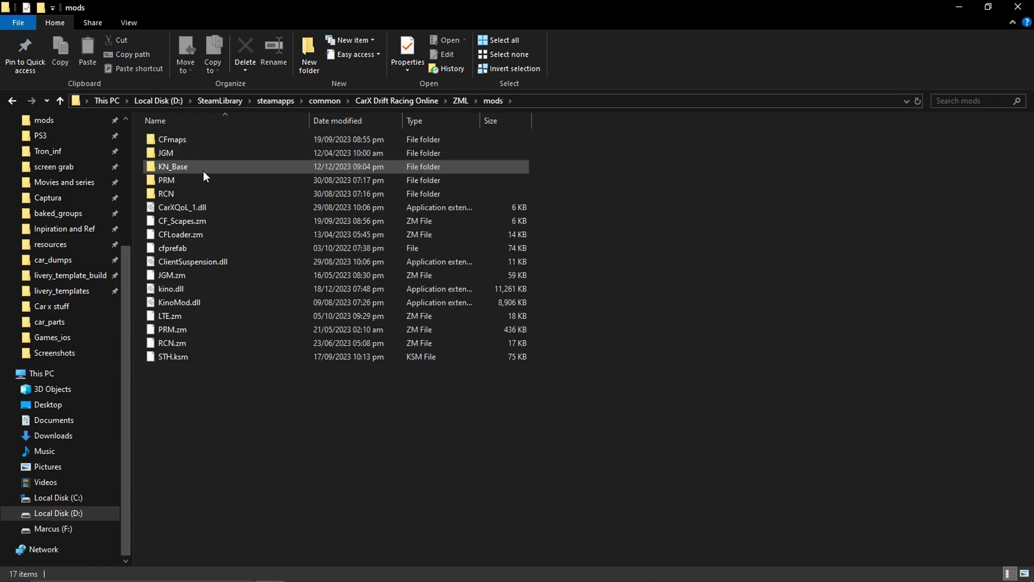
double_click(203, 170)
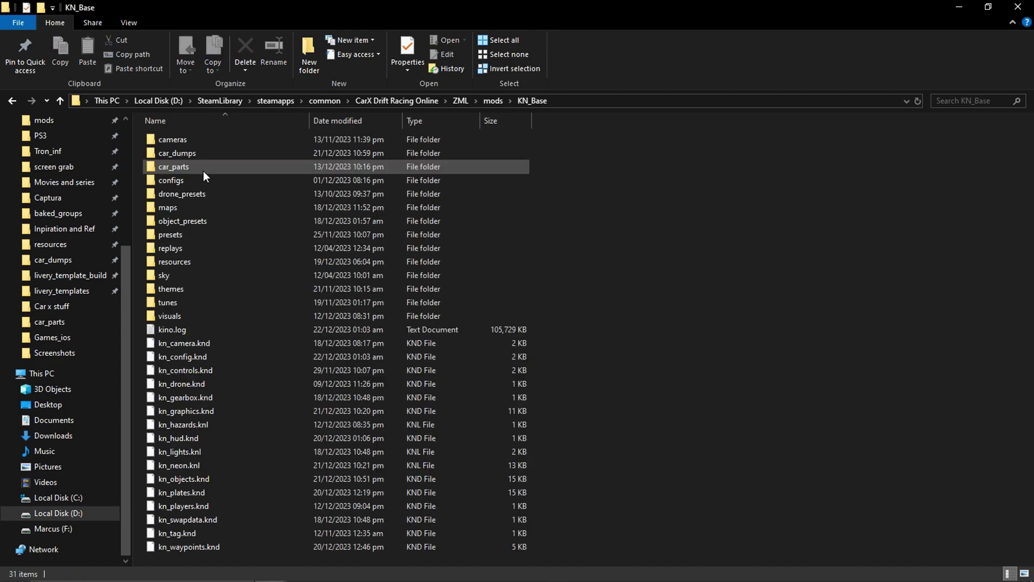
double_click(188, 206)
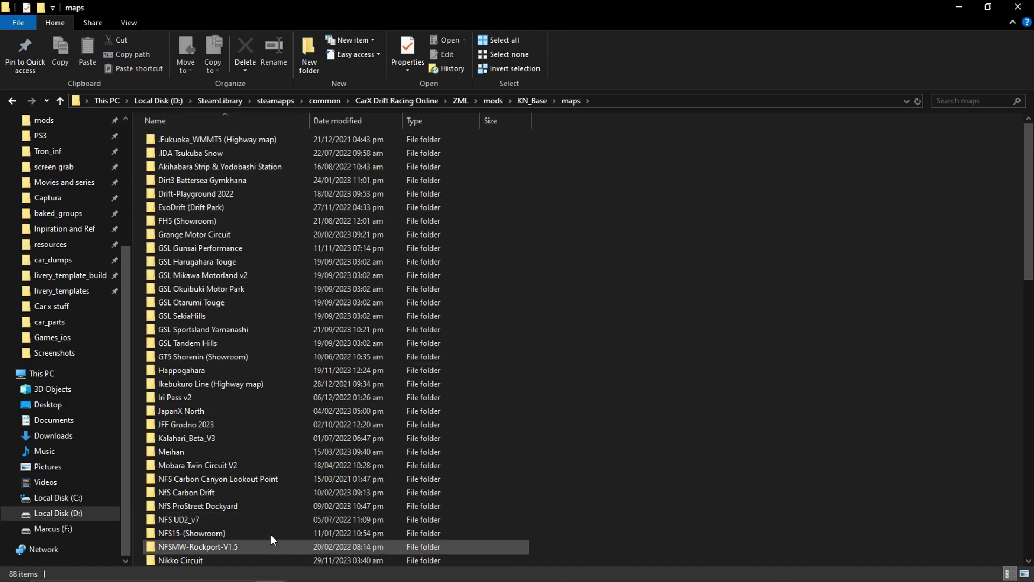
click(12, 101)
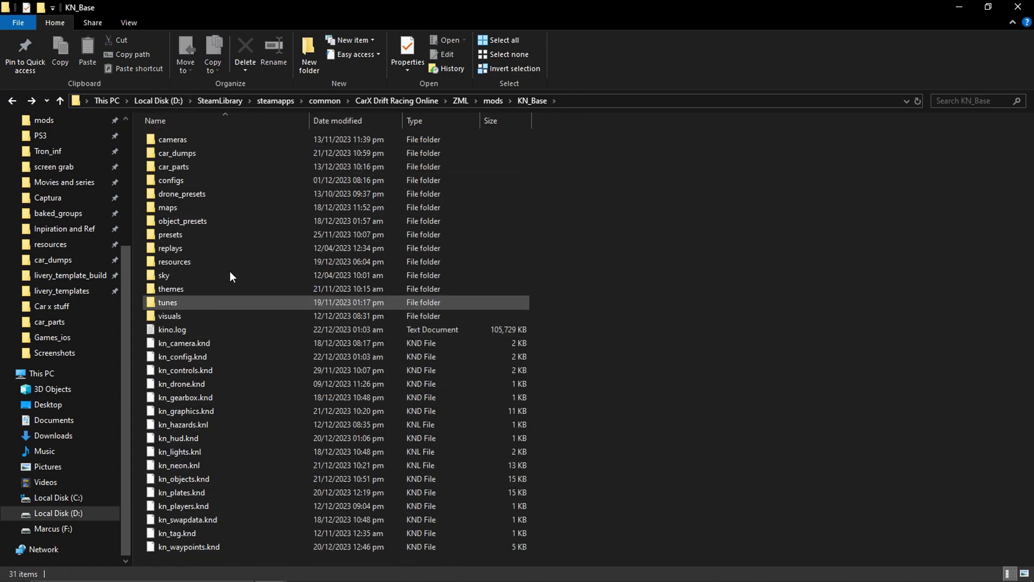
double_click(225, 153)
drag(449, 227, 681, 187)
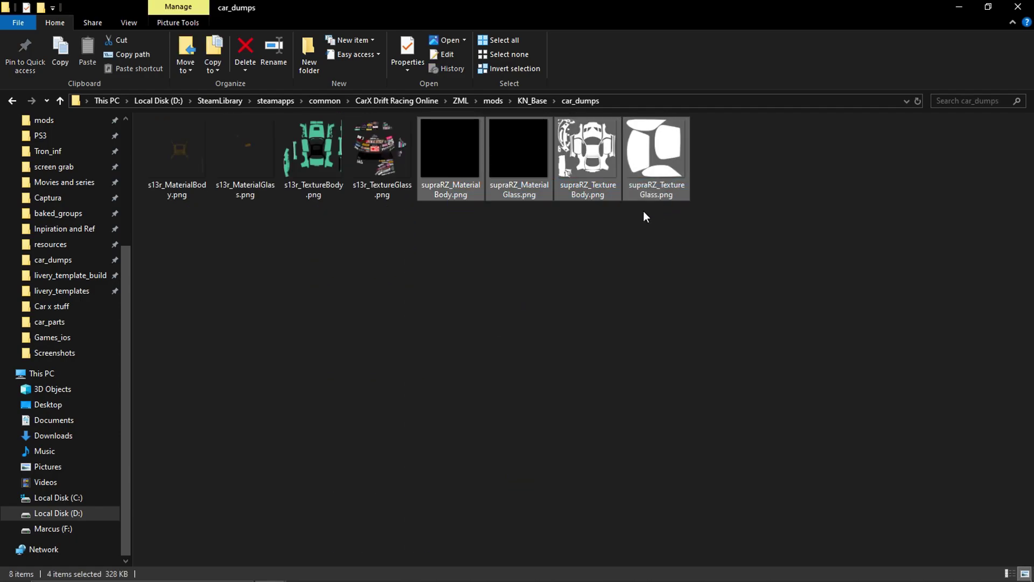
Deselect the files and go back up to the KN_Base folder via the address bar.
click(490, 271)
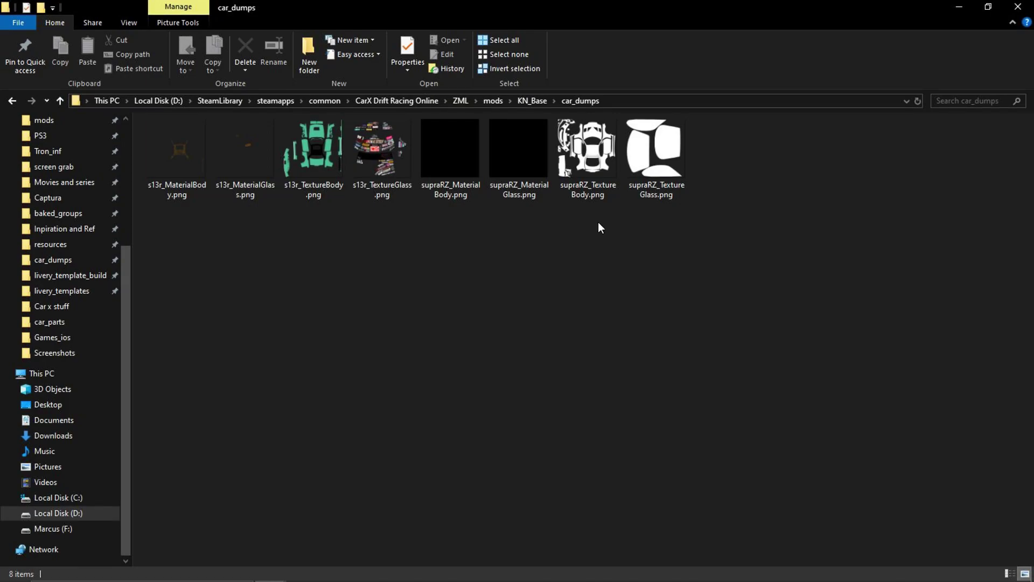
mouse_move(563, 185)
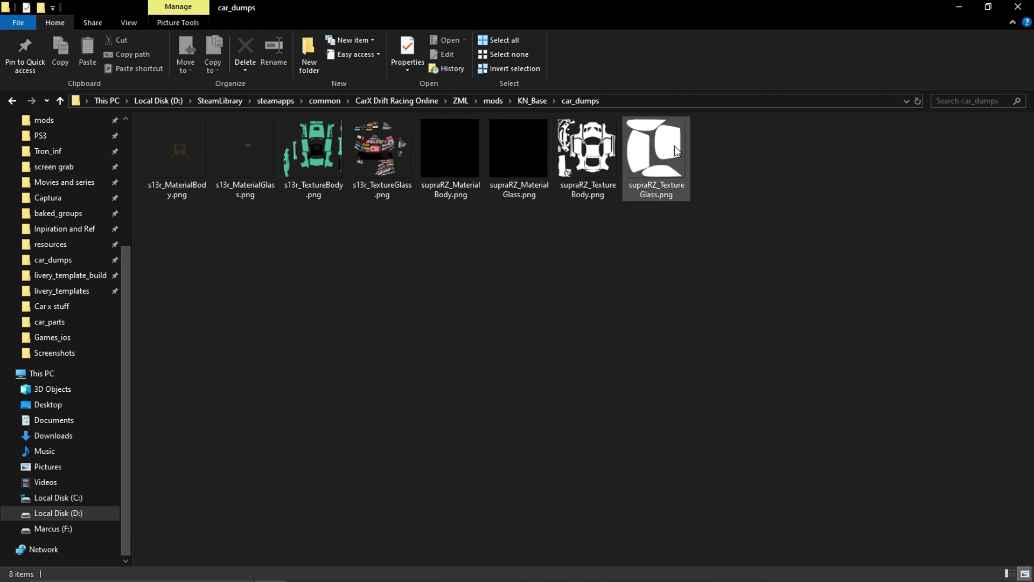
mouse_move(663, 145)
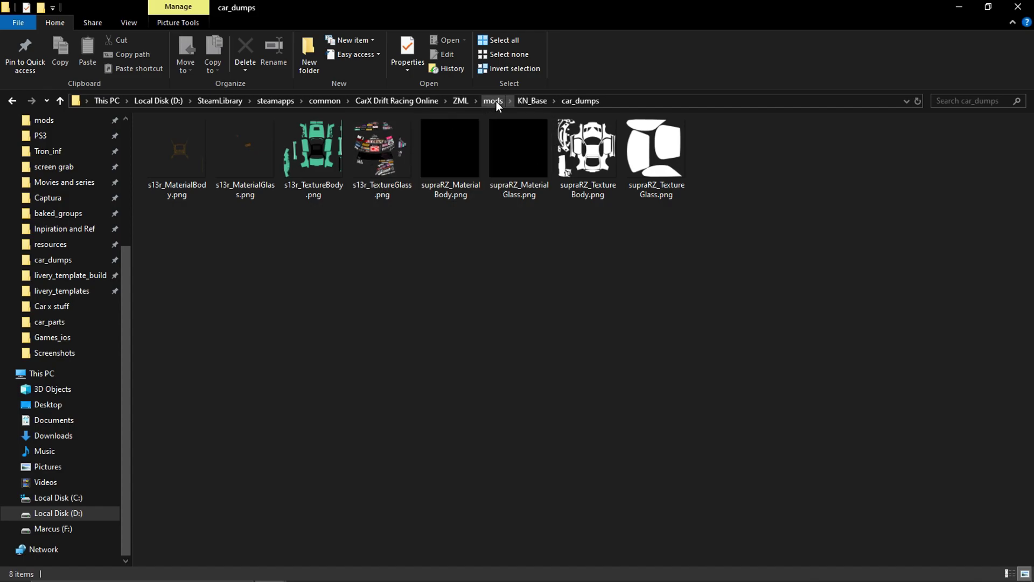
click(526, 104)
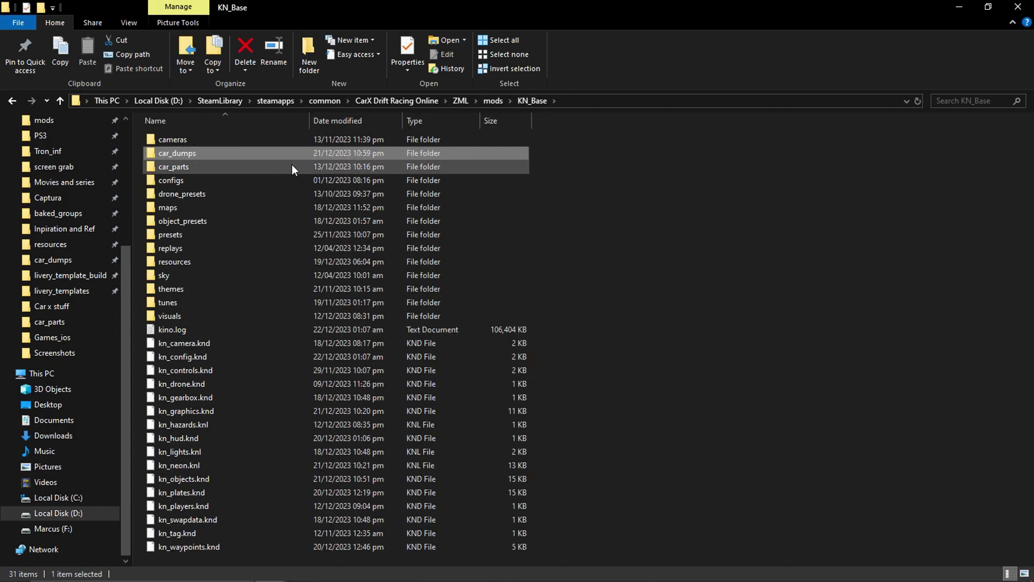
Open visuals > livery_template_build to view its supraRZ image files.
double_click(192, 318)
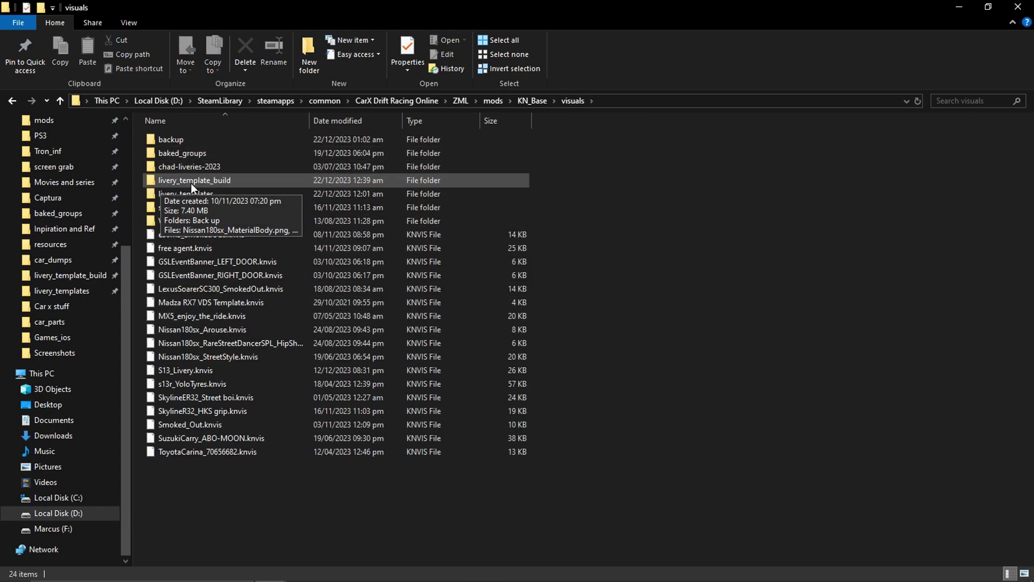
double_click(238, 181)
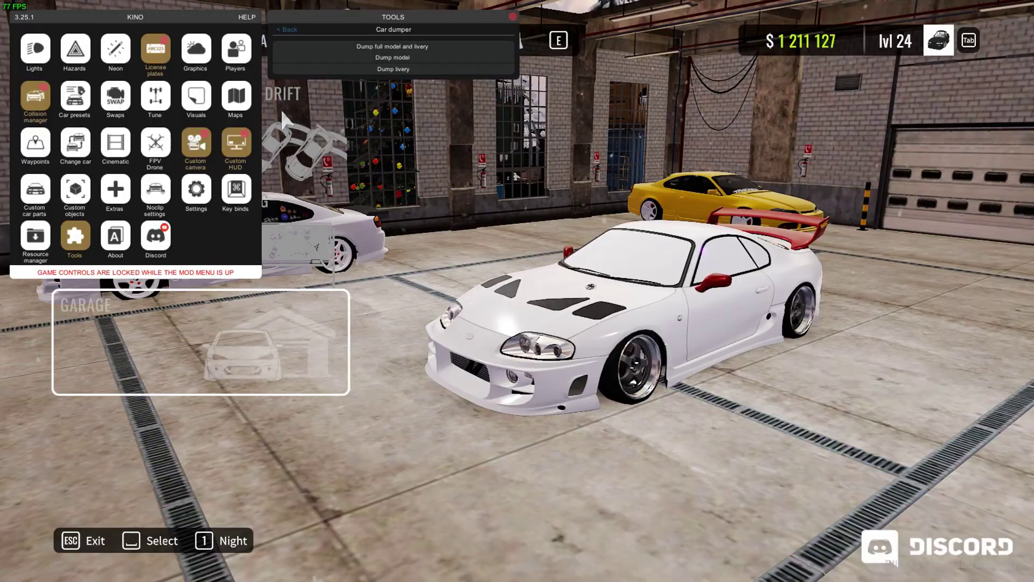
Open Kino's Visuals > Livery templates > Template constructor for the SupraRZ.
click(200, 99)
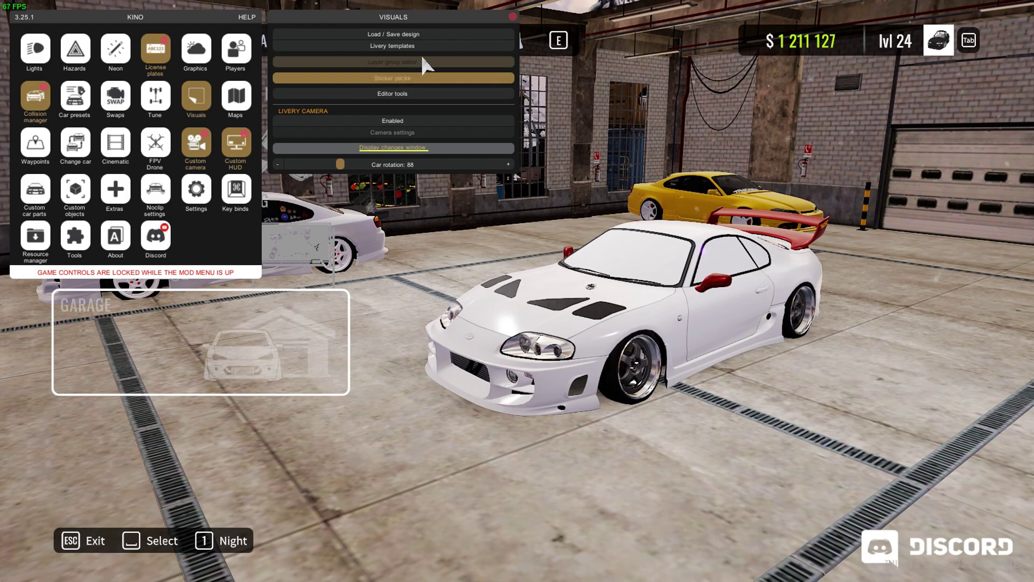
click(434, 45)
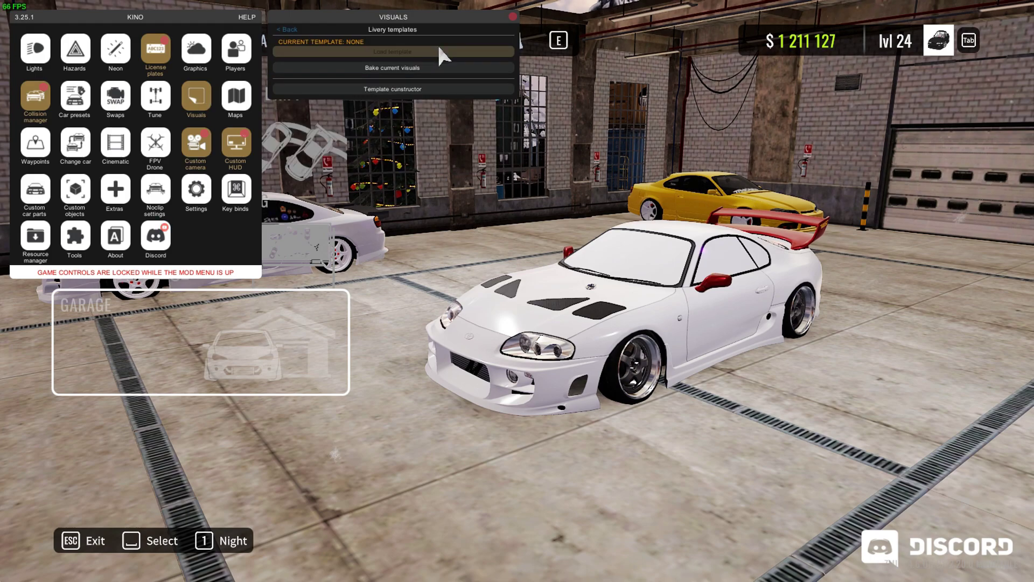
click(443, 87)
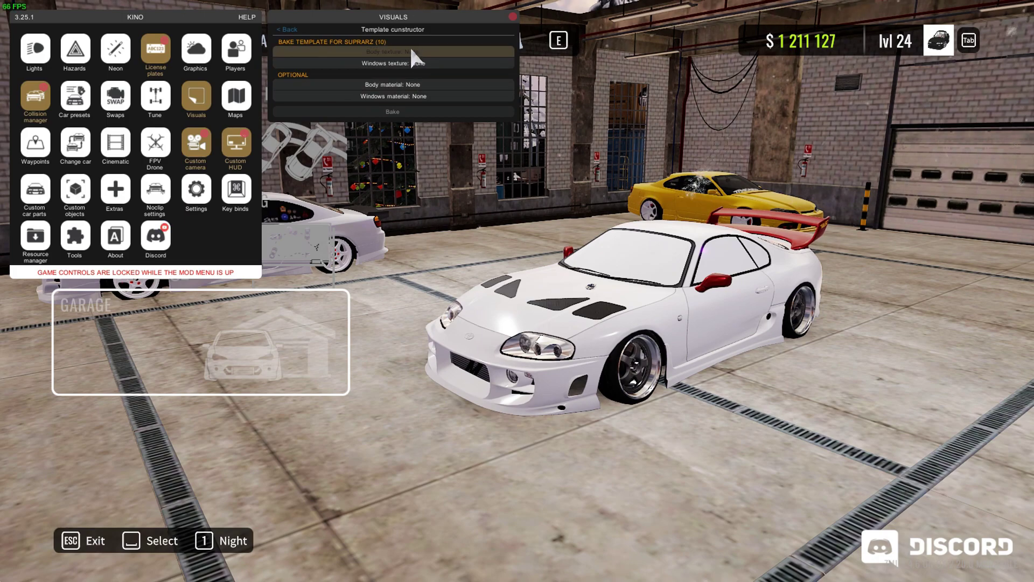
click(418, 96)
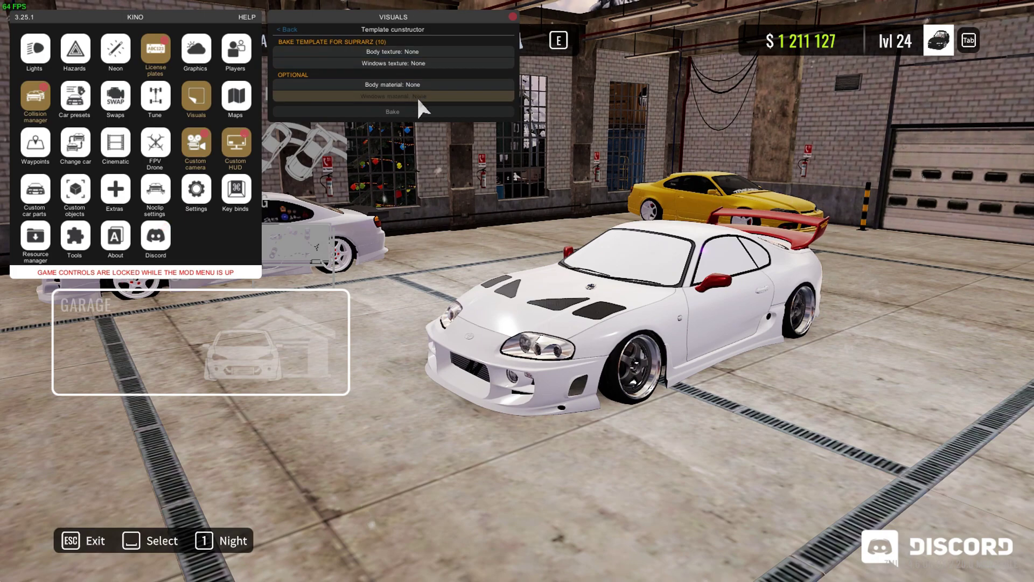
click(420, 63)
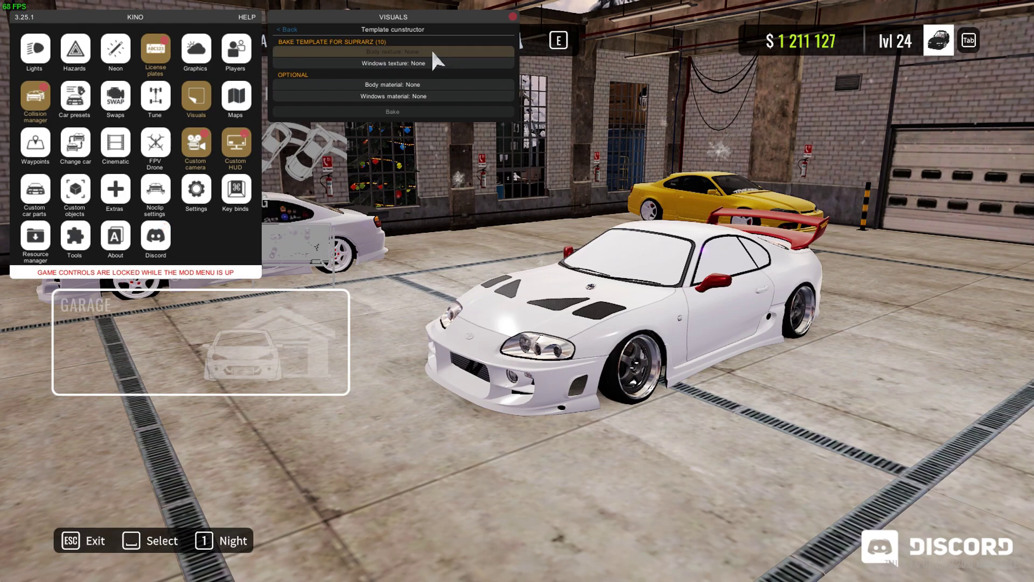
Set supraRZ_TextureBody.png as body texture and supraRZ_TextureGlass.png as windows texture.
click(439, 51)
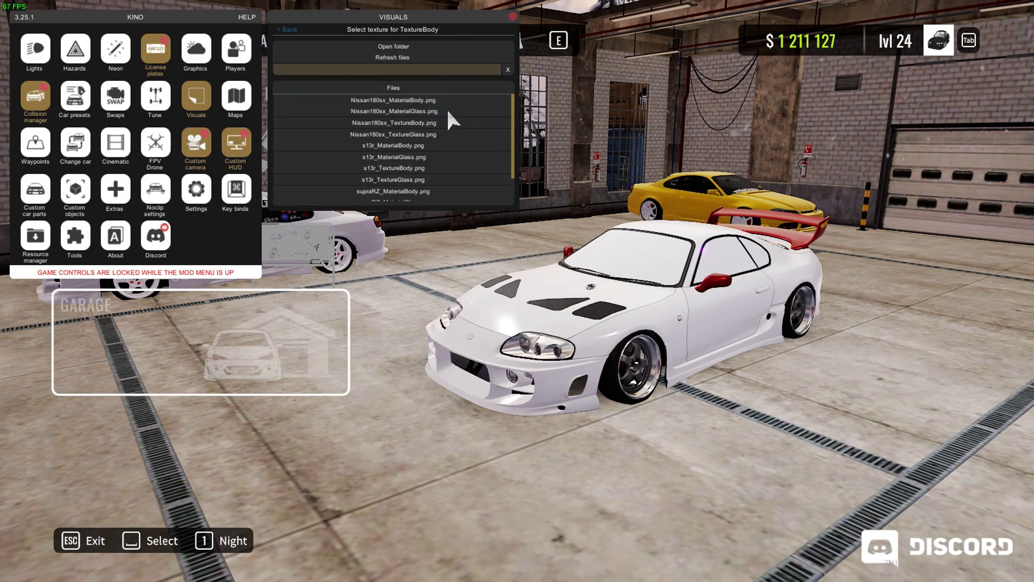
scroll(442, 166, down, 2)
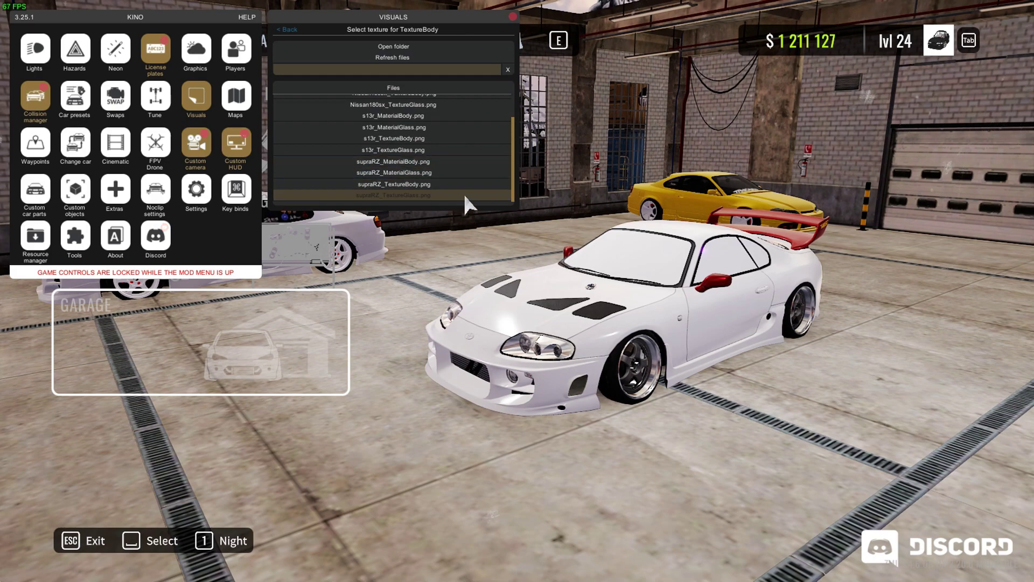
click(435, 185)
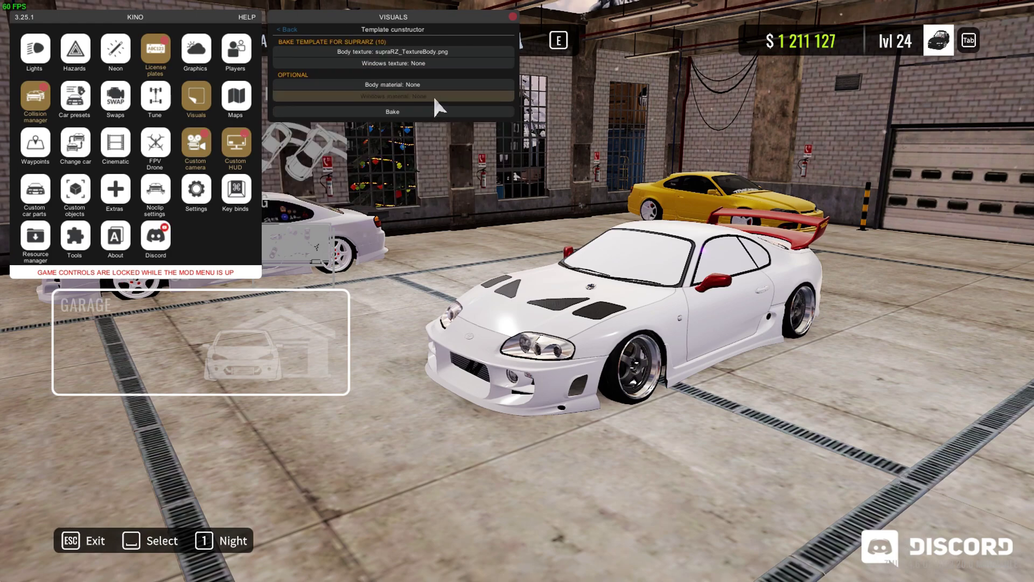
click(438, 63)
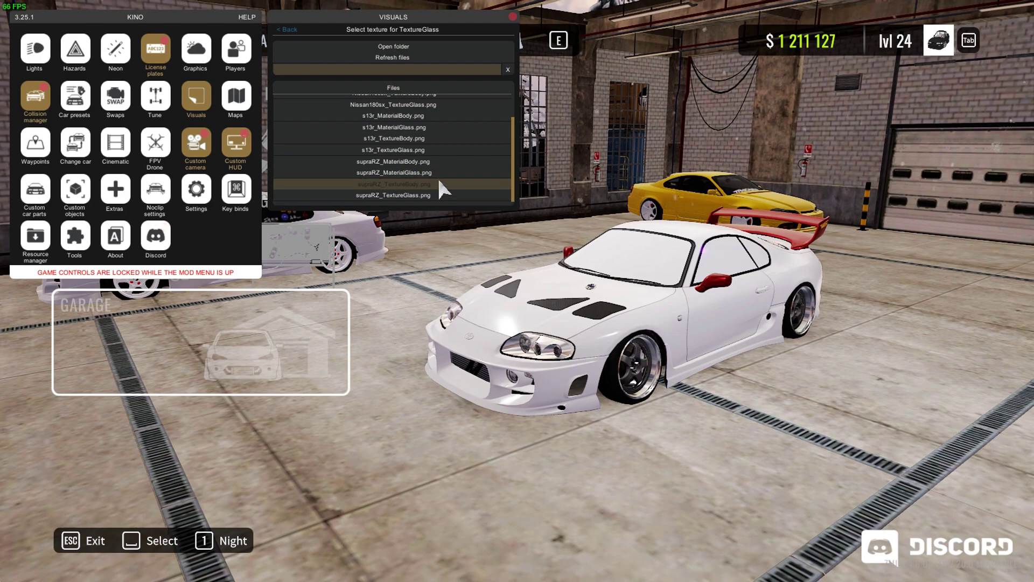
click(393, 196)
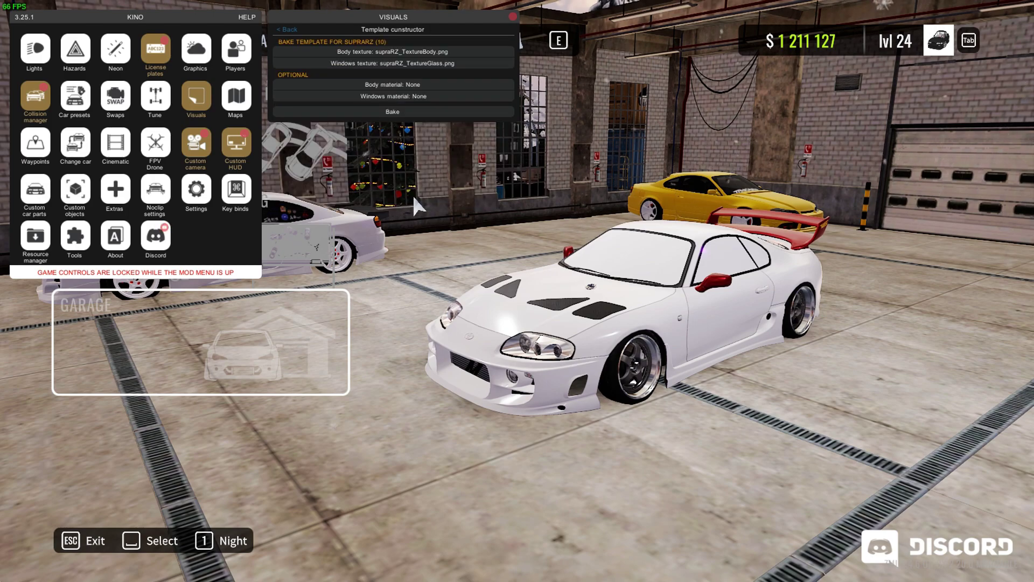
Set supraRZ_MaterialBody.png as body material and supraRZ_MaterialGlass.png as windows material.
click(426, 84)
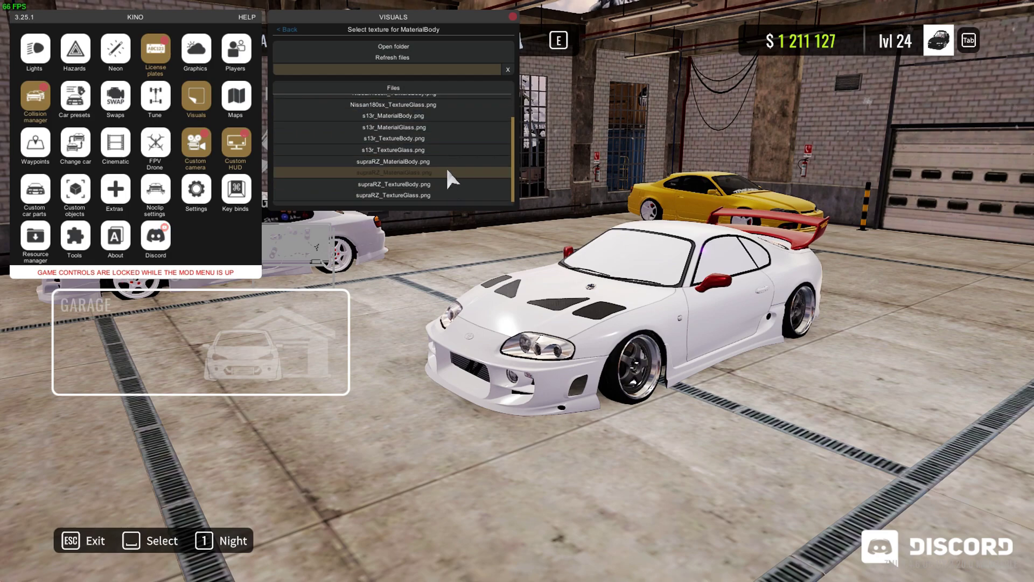
click(446, 158)
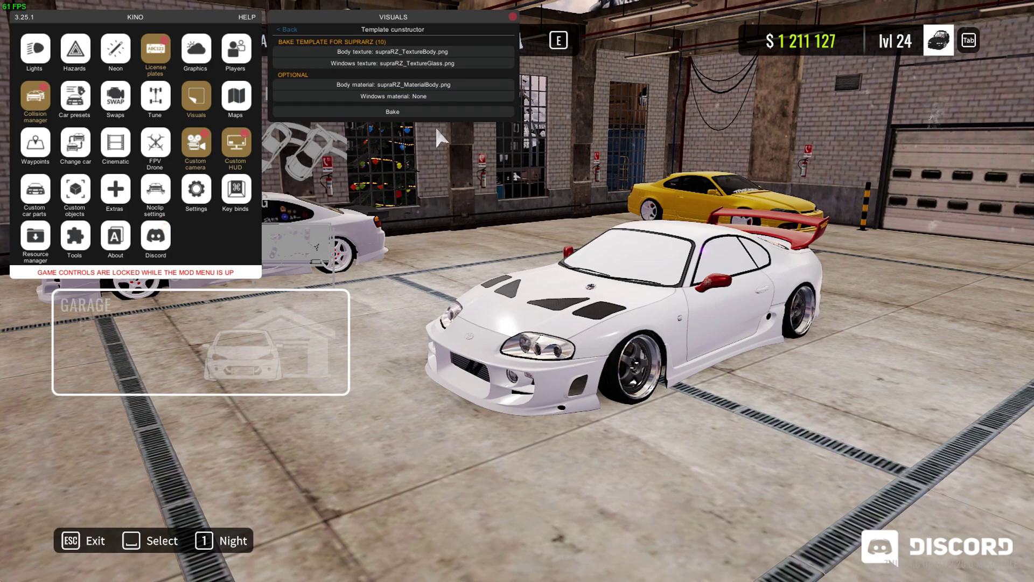
click(426, 96)
scroll(435, 173, down, 3)
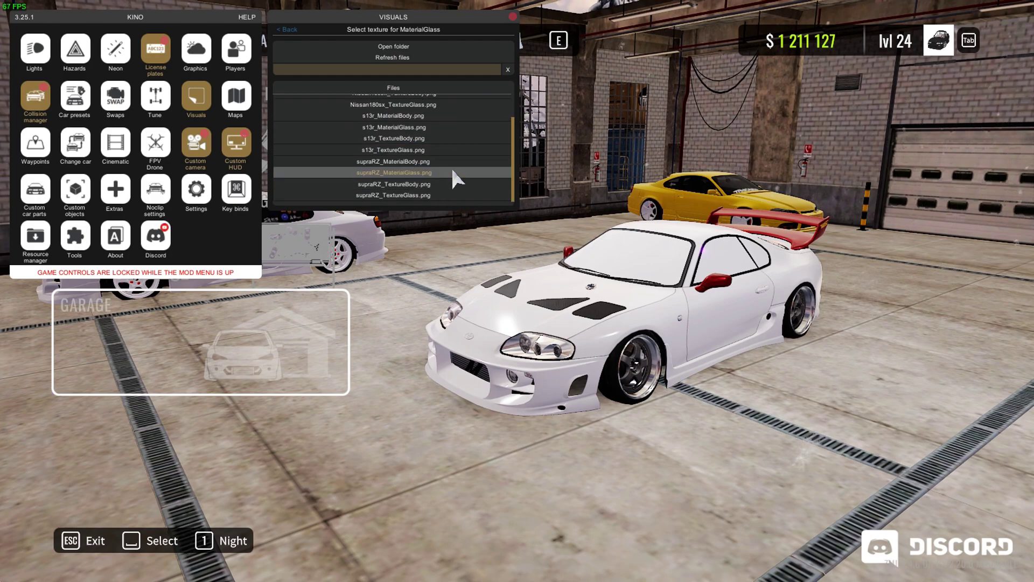
click(451, 168)
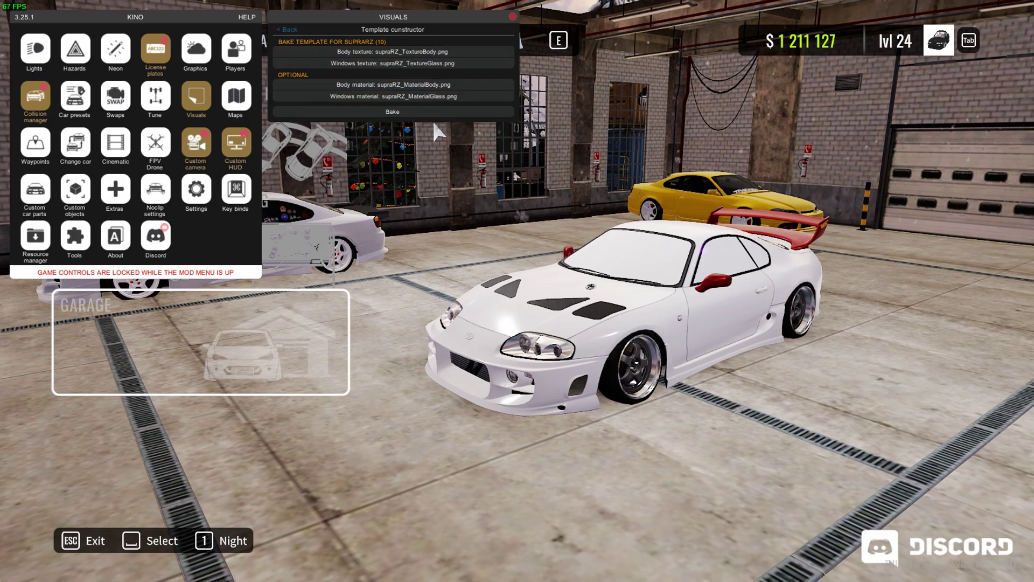
Bake the template and save it with '_txse12' appended to the supraRZ_livery name.
click(390, 110)
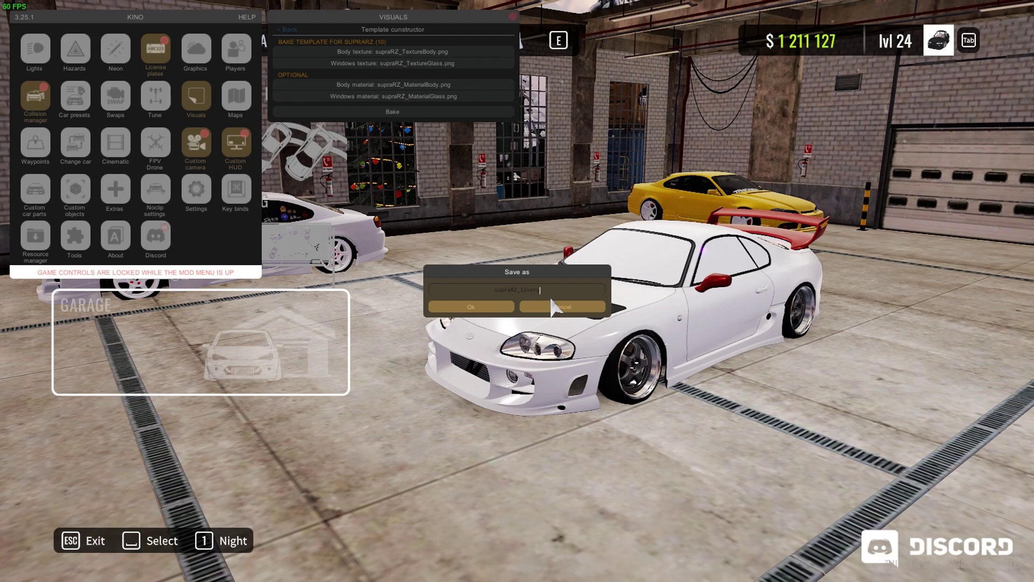
text(_tx)
text(se1234)
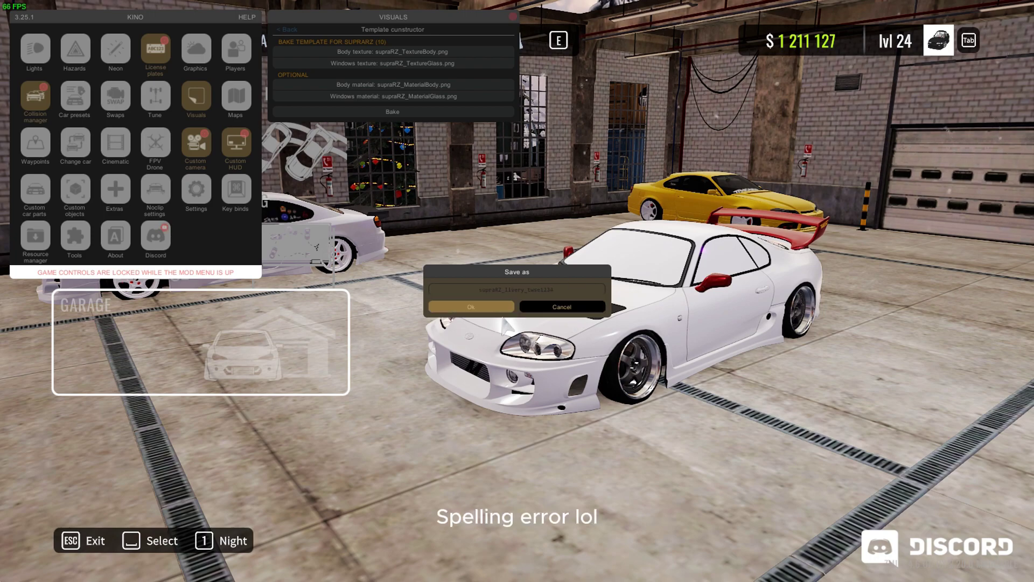
click(481, 310)
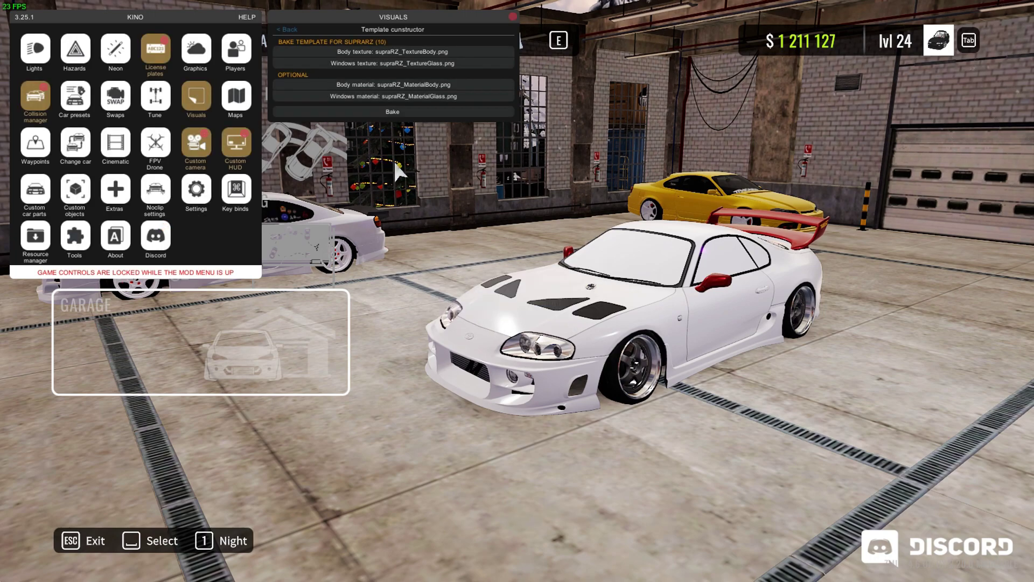
Apply supraRZ_livery_twse1234.knliv so the Supra turns red with flame graphics, then exit Kino.
click(287, 28)
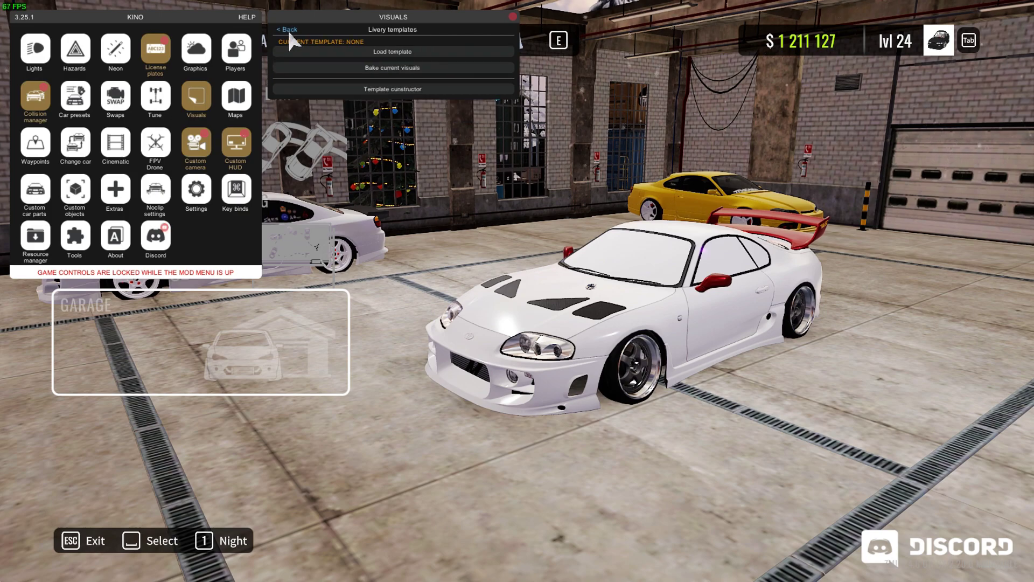
click(368, 49)
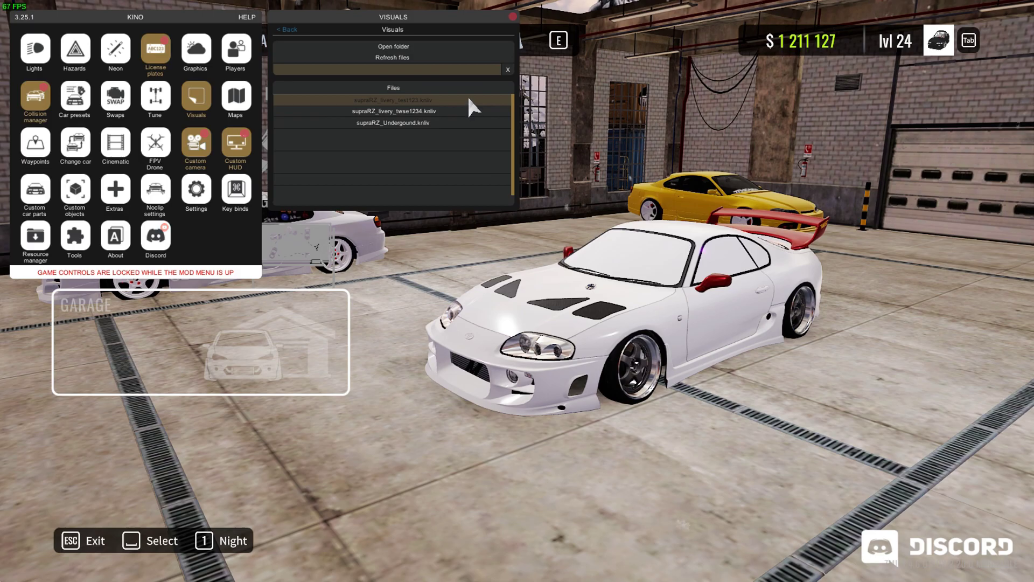
click(468, 111)
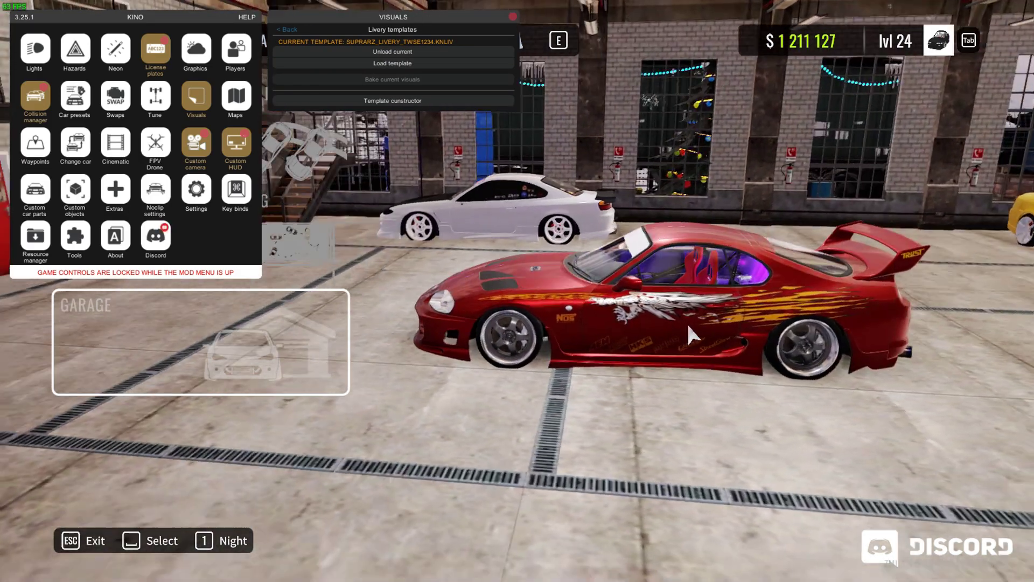
drag(687, 322, 528, 307)
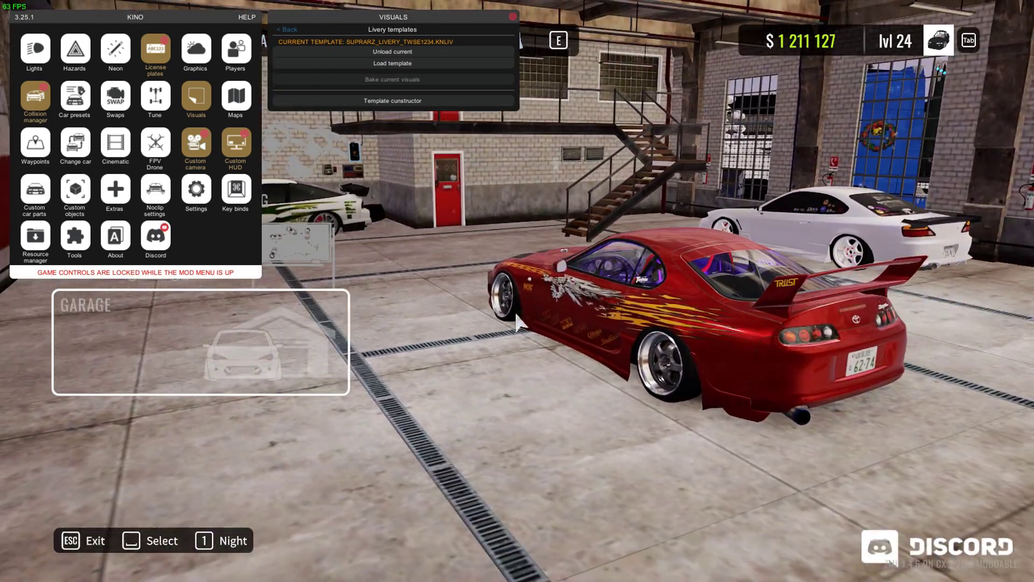
click(287, 29)
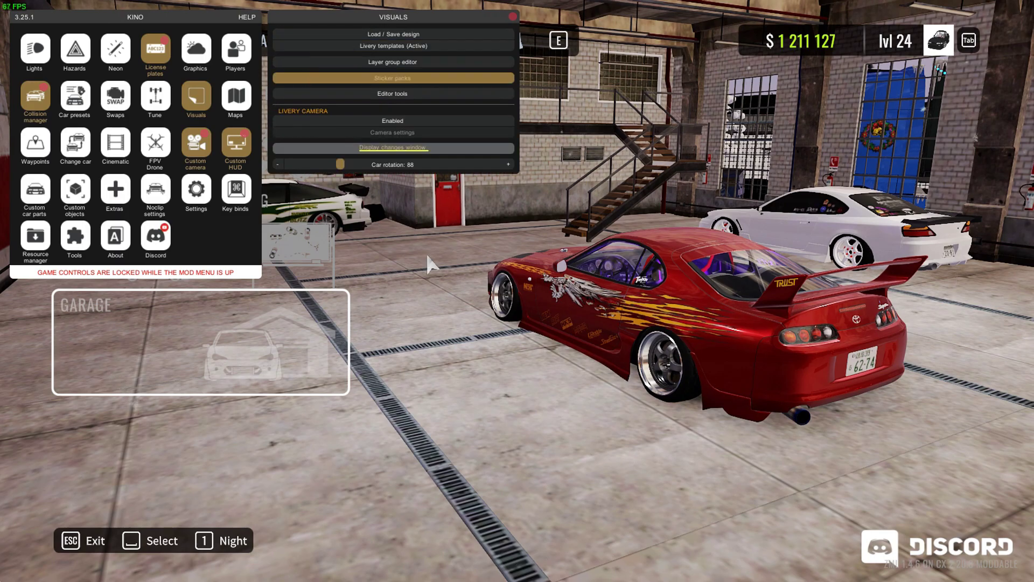
key(Escape)
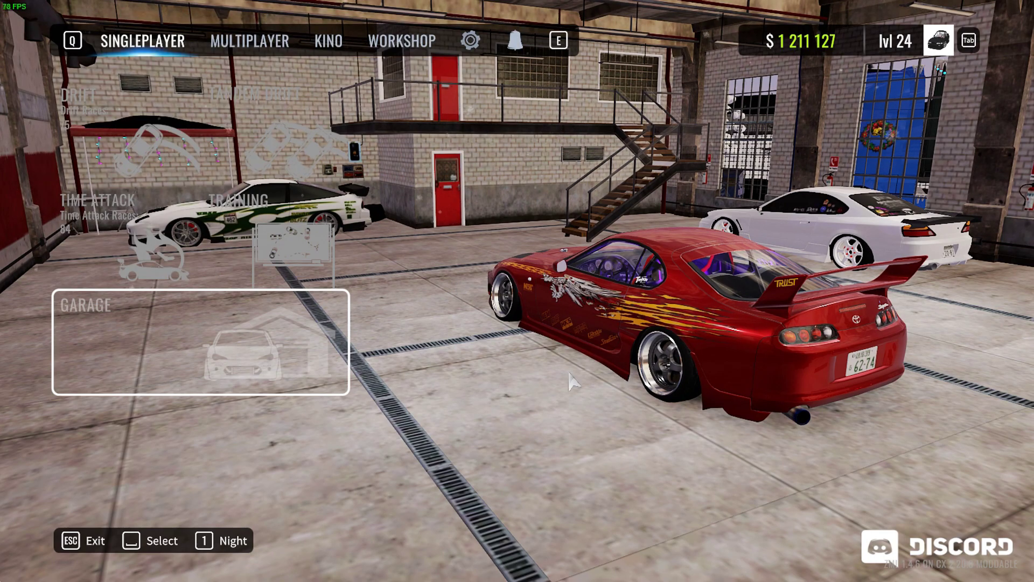